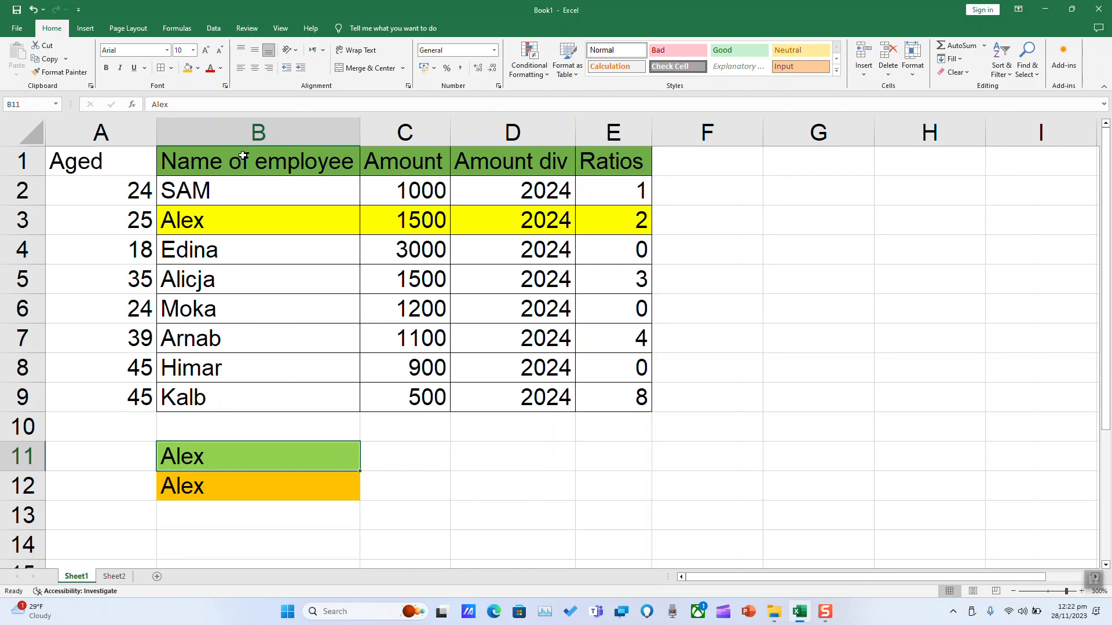
pyautogui.click(248, 457)
pyautogui.click(402, 455)
pyautogui.click(387, 478)
pyautogui.click(393, 451)
pyautogui.click(421, 158)
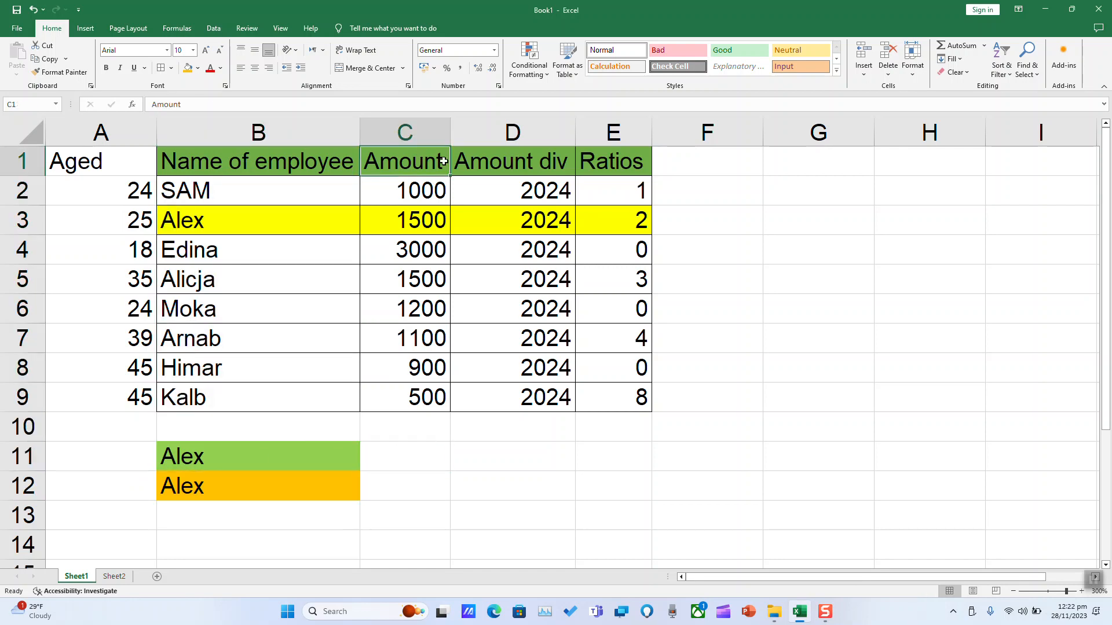
pyautogui.click(618, 157)
# Enter a VLOOKUP formula in C11 that looks up B11 in B1:C9 and returns column 2 with range lookup False.
pyautogui.click(408, 463)
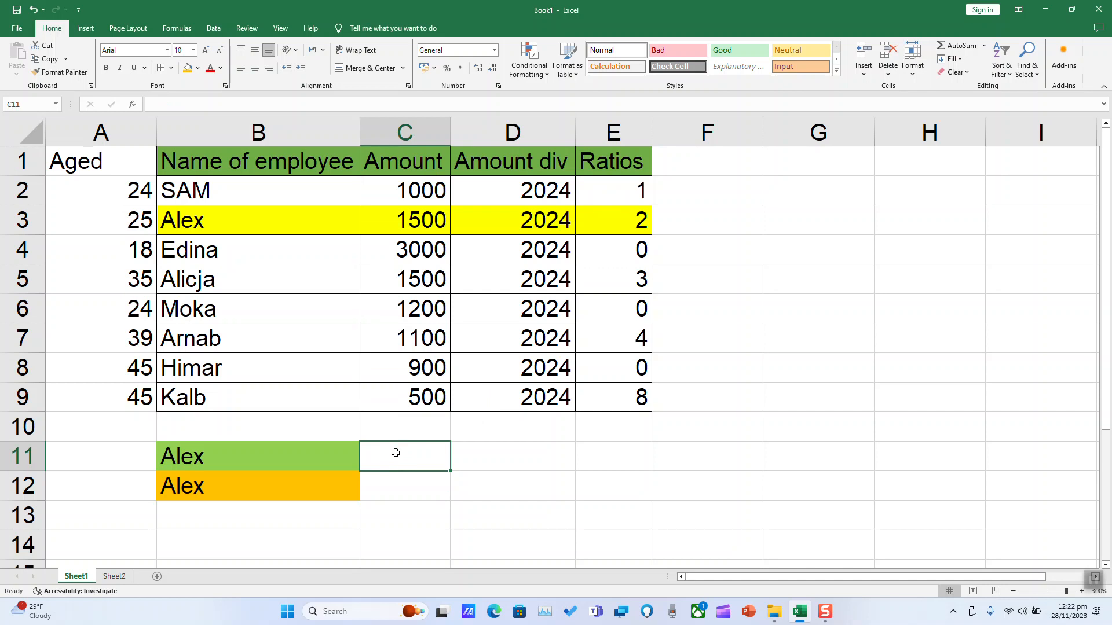
pyautogui.write('=')
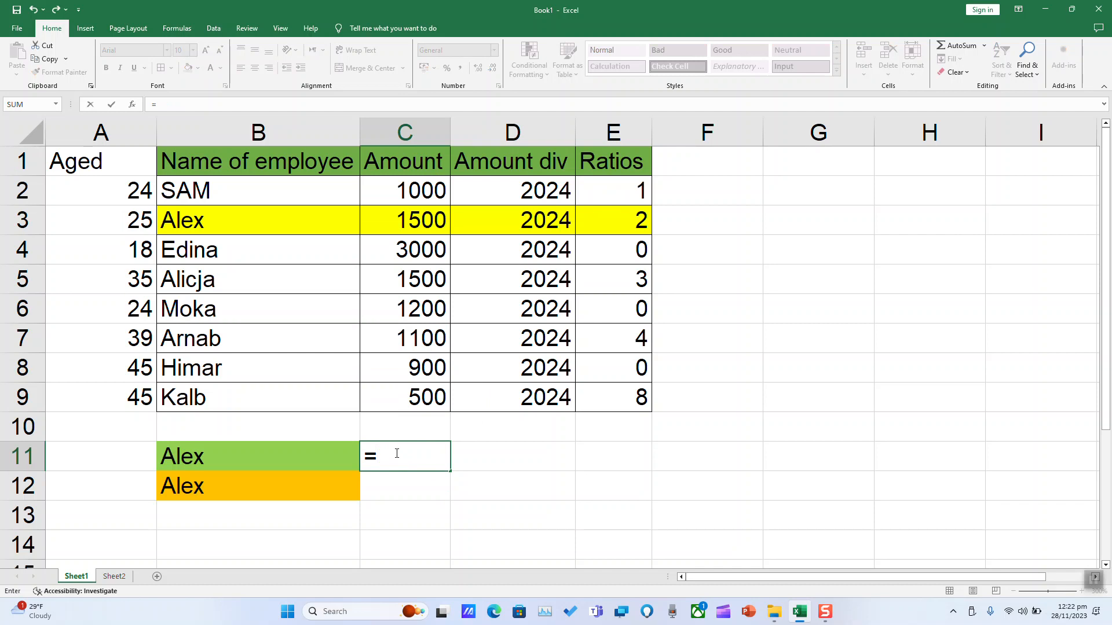
pyautogui.write('vlo')
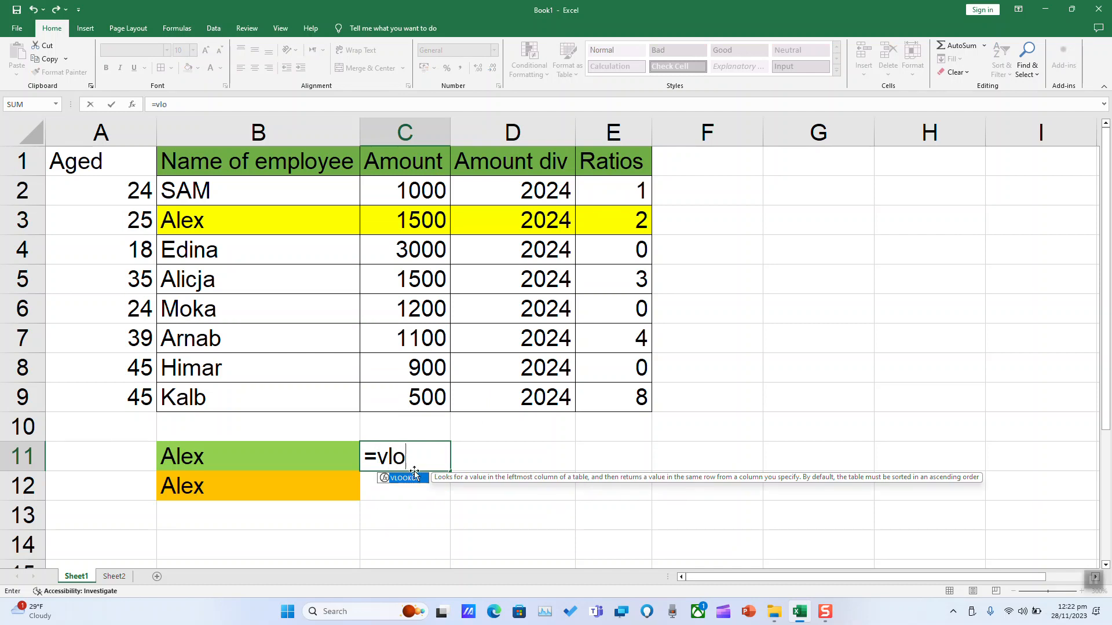
pyautogui.doubleClick(421, 477)
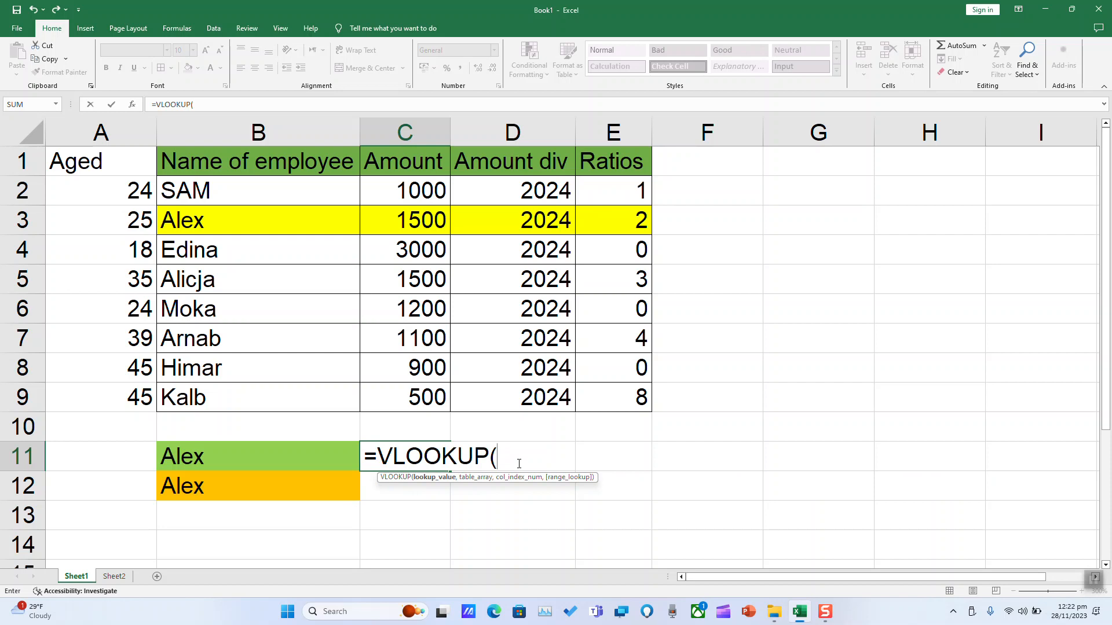
pyautogui.click(222, 454)
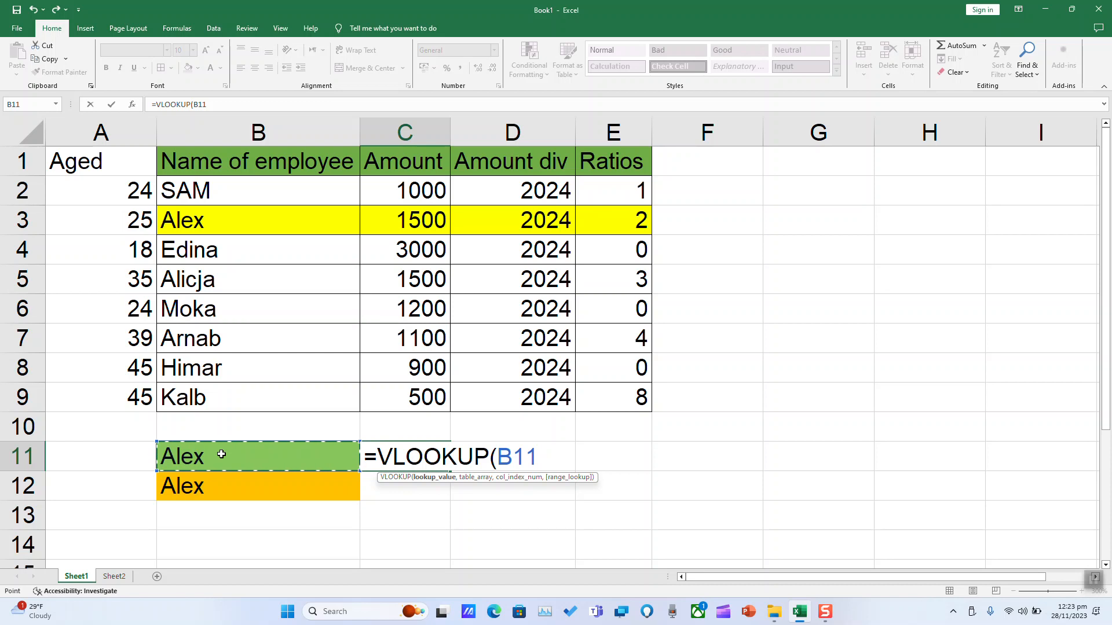
pyautogui.write(',')
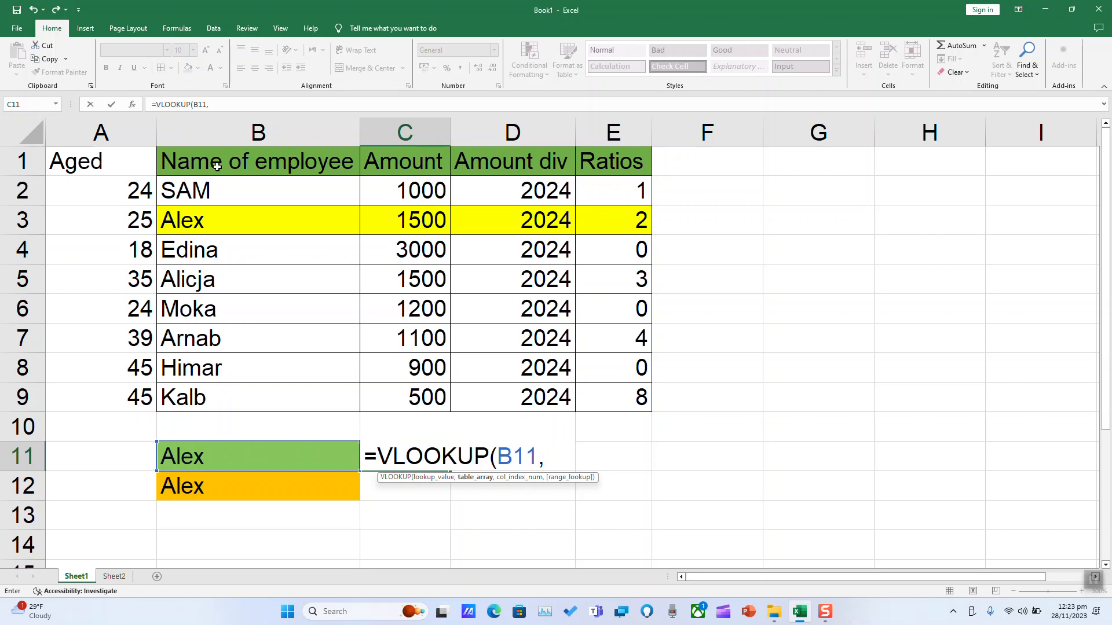
pyautogui.click(202, 154)
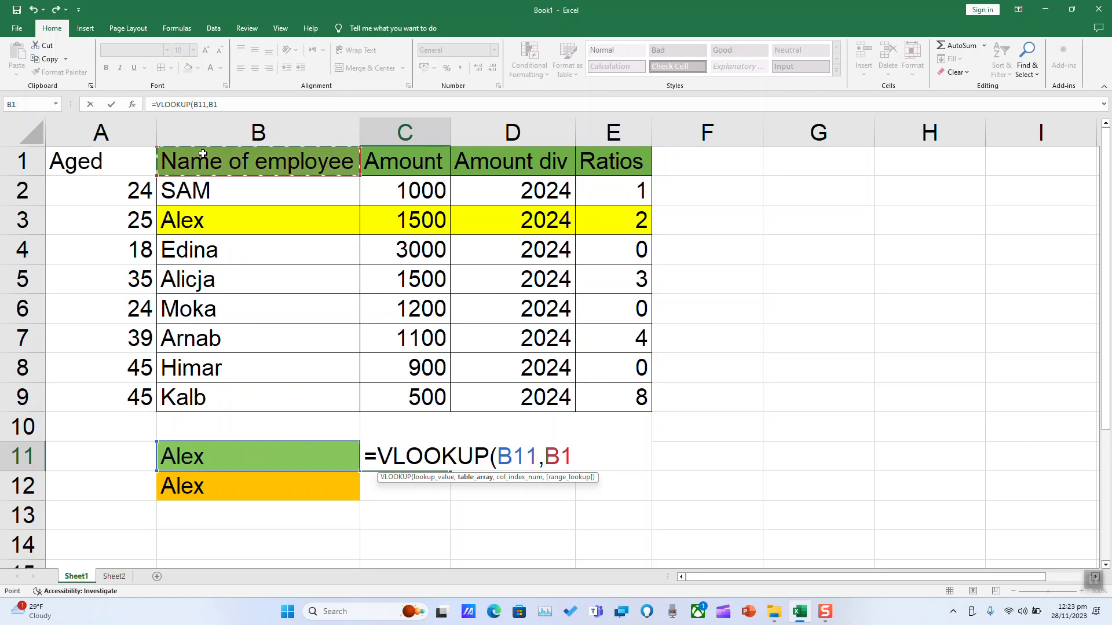
pyautogui.moveTo(202, 154); pyautogui.dragTo(407, 396)
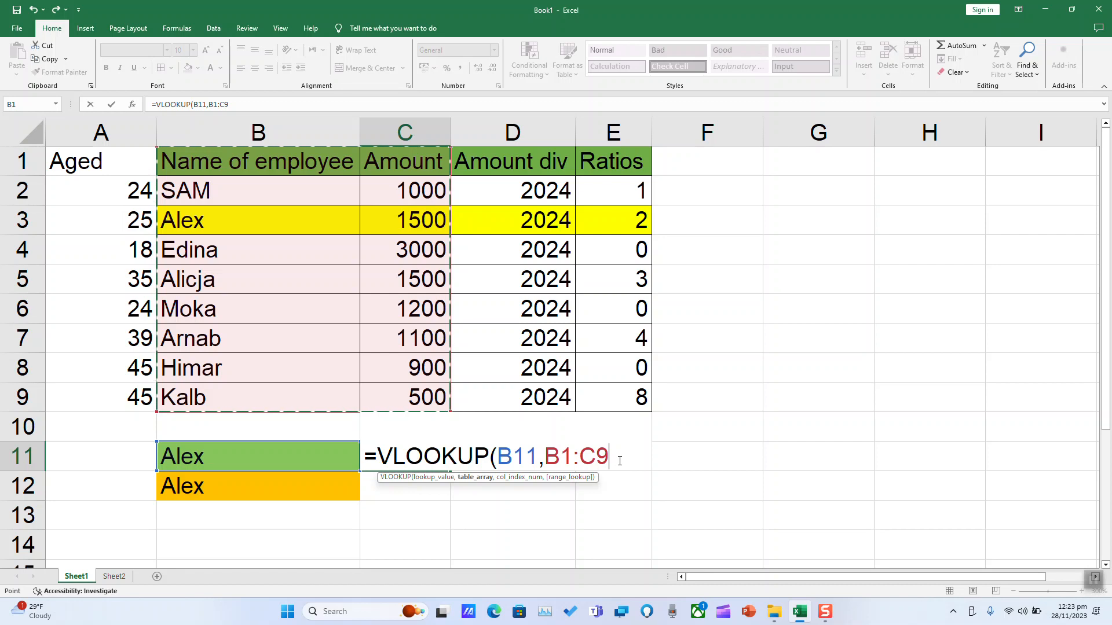
pyautogui.write(',2')
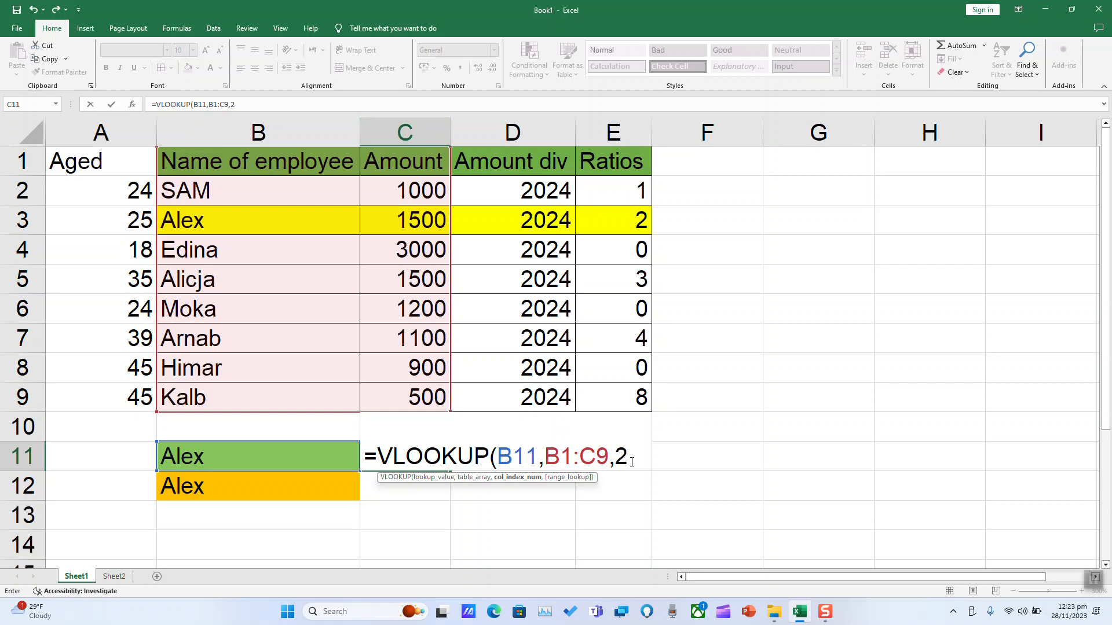
pyautogui.write(',')
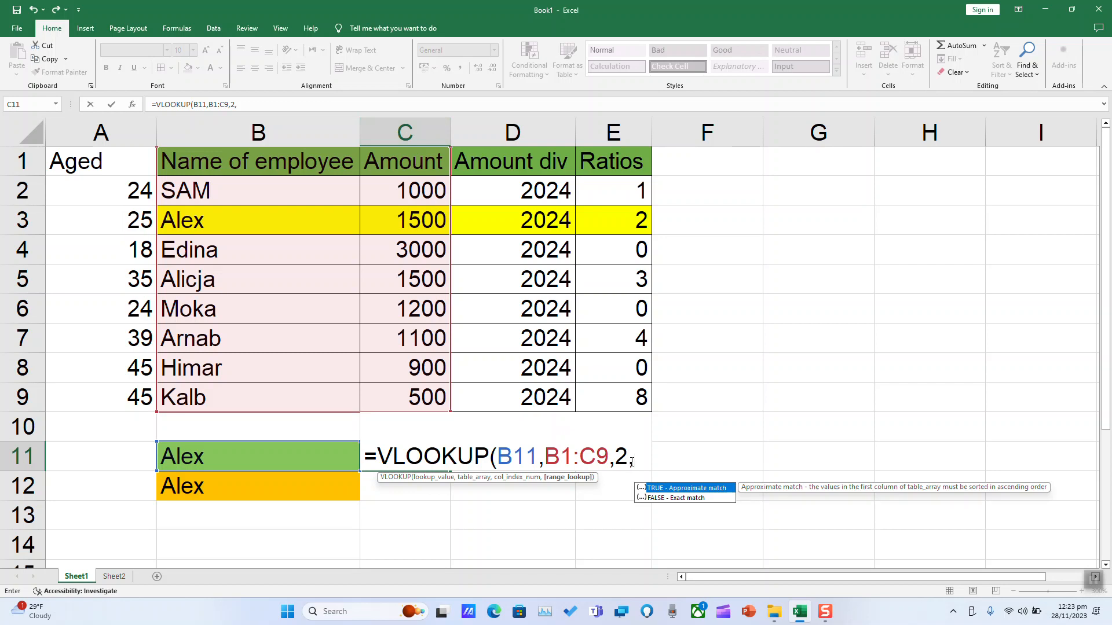
pyautogui.write('False')
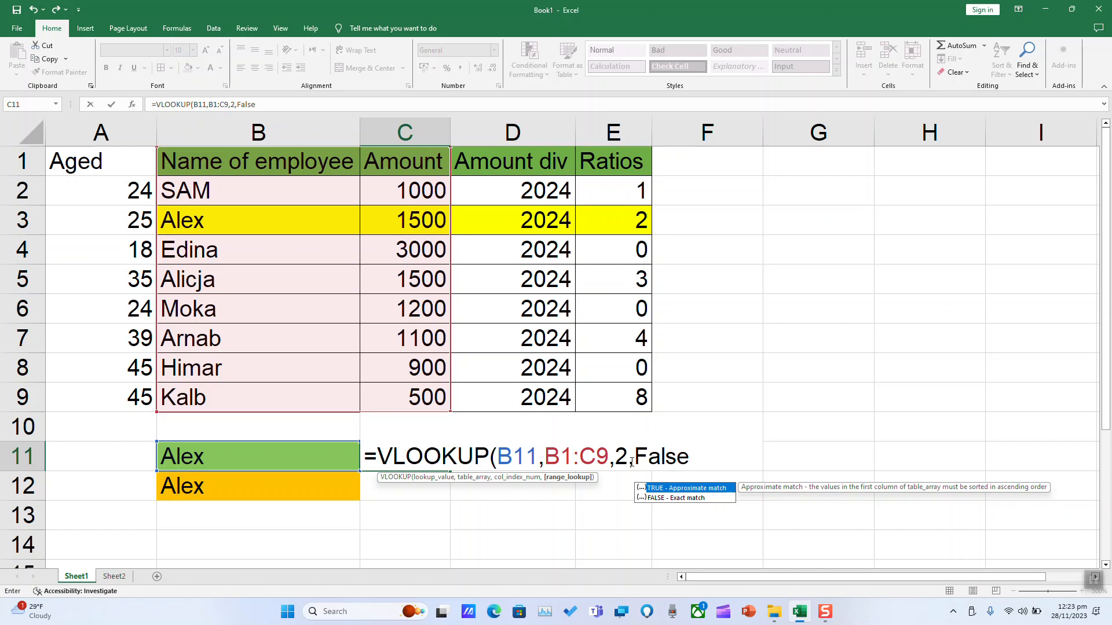
pyautogui.write(')')
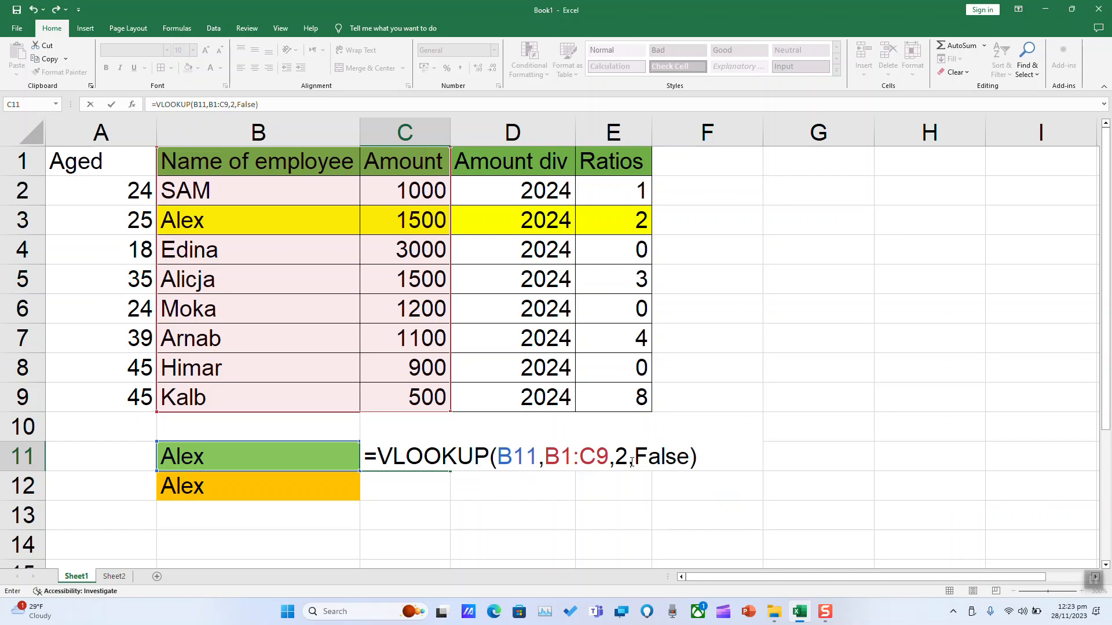
pyautogui.press('Return')
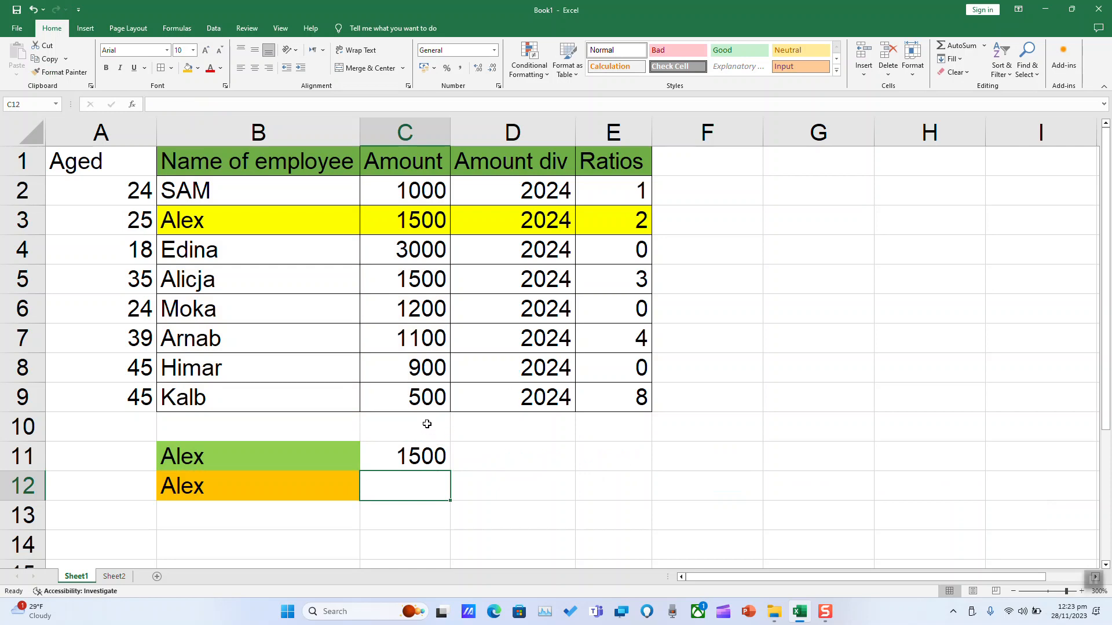
# Fill the Amount result cell C11 with orange.
pyautogui.click(237, 157)
pyautogui.moveTo(237, 157); pyautogui.dragTo(417, 399)
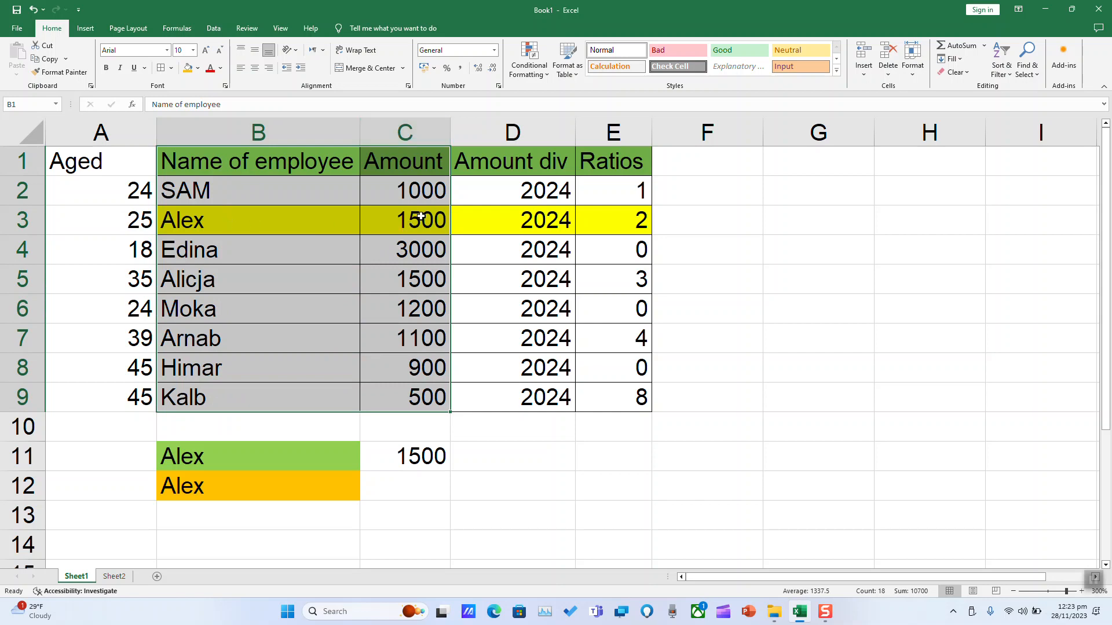
pyautogui.click(422, 461)
pyautogui.click(189, 68)
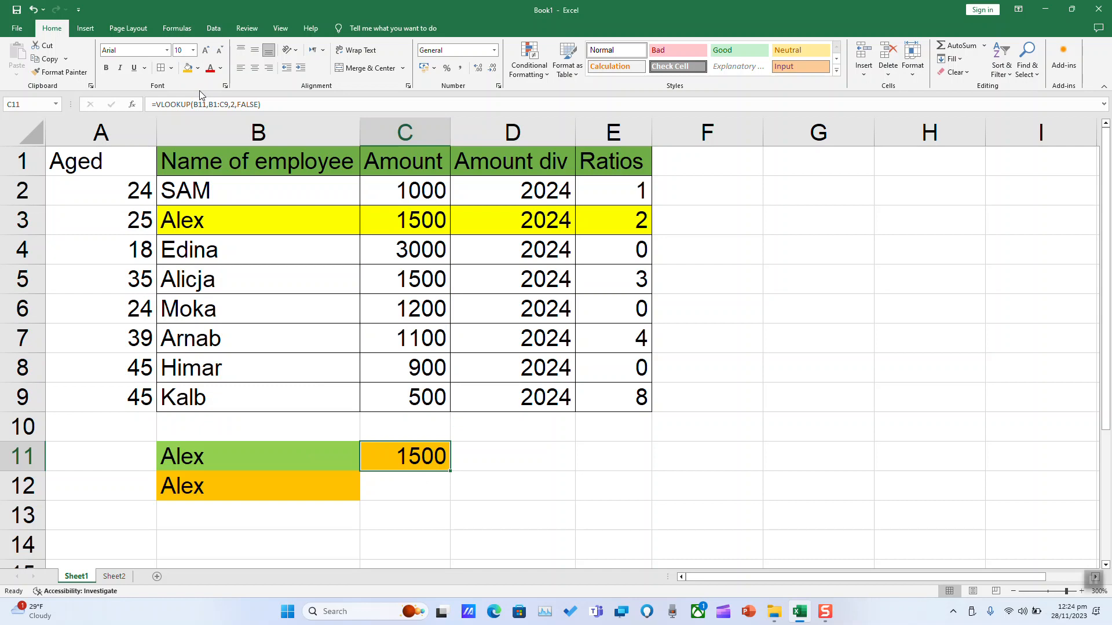
# Enter a VLOOKUP formula in C12 that looks up B12 in B1:E9 and returns column 4 with range lookup false.
pyautogui.click(410, 487)
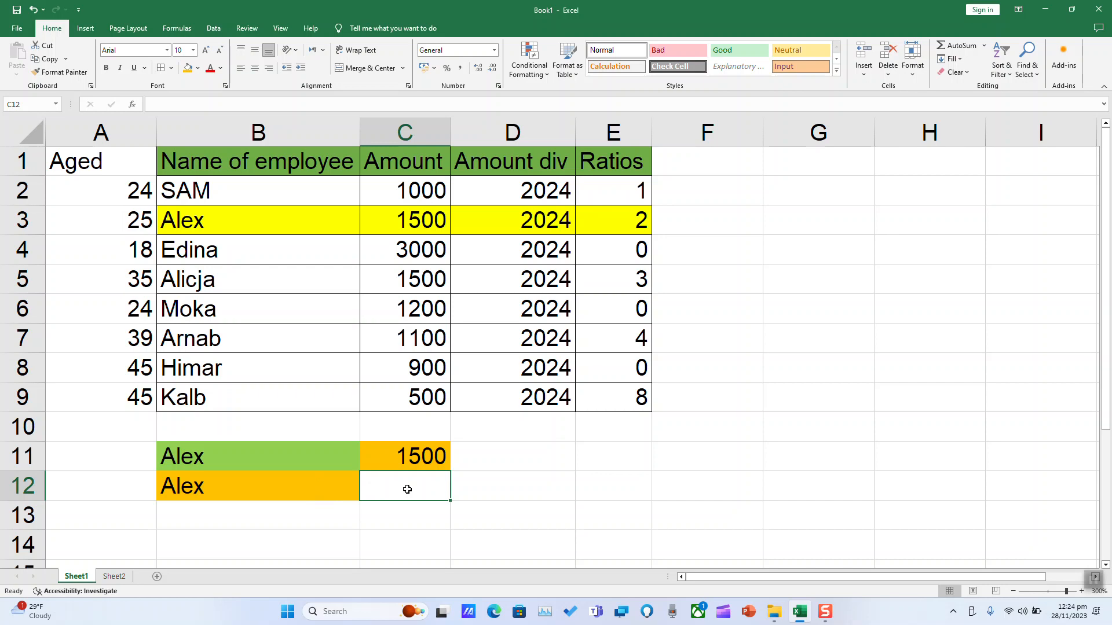
pyautogui.write('=vl')
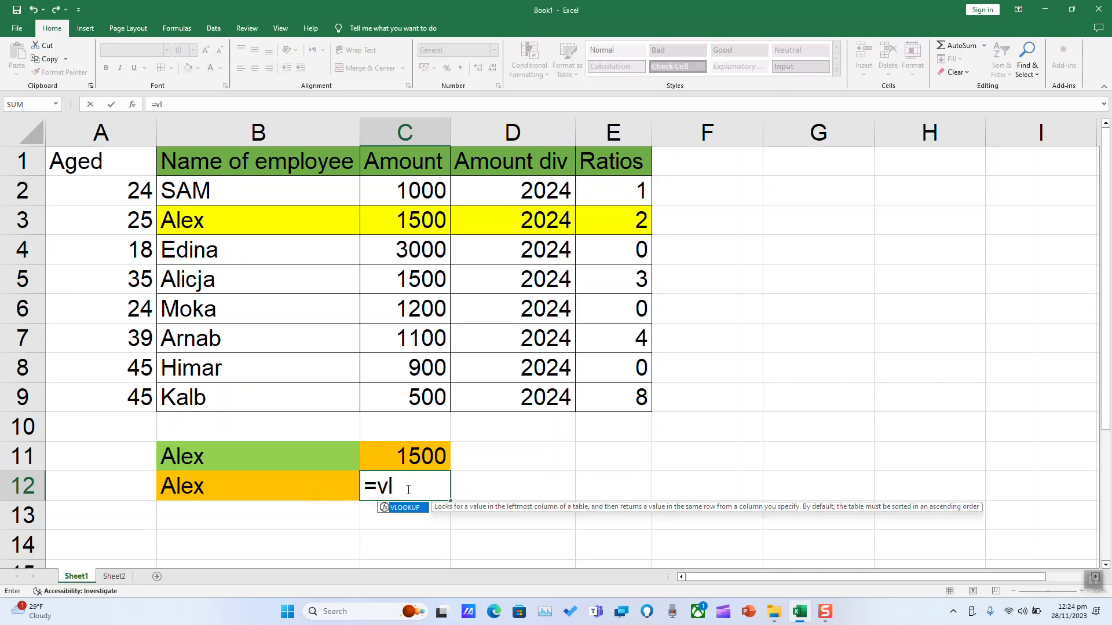
pyautogui.doubleClick(406, 508)
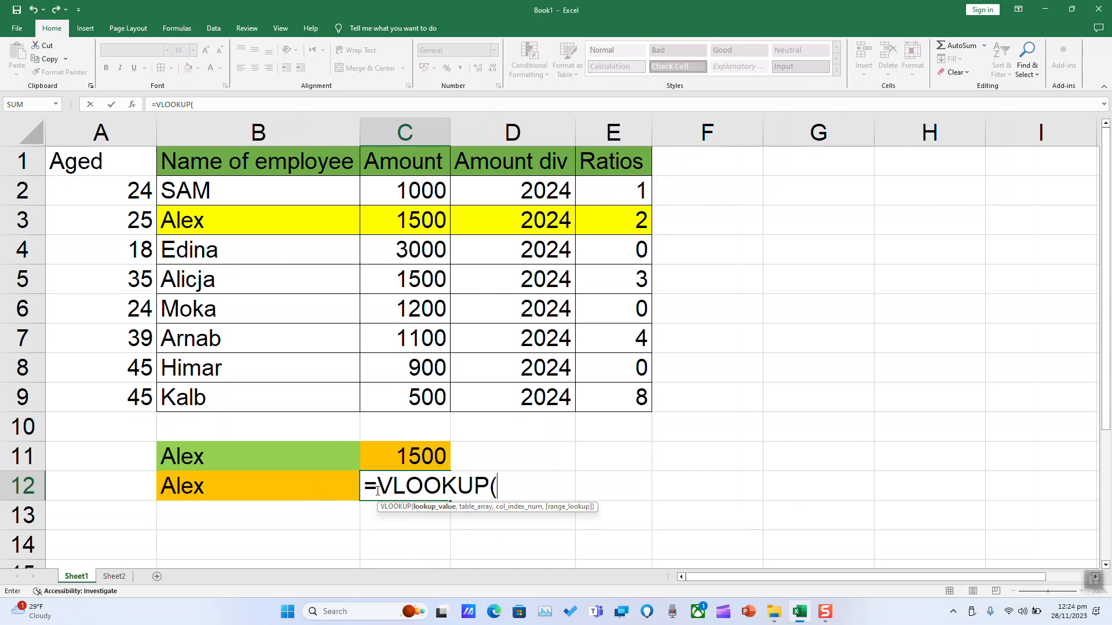
pyautogui.click(198, 488)
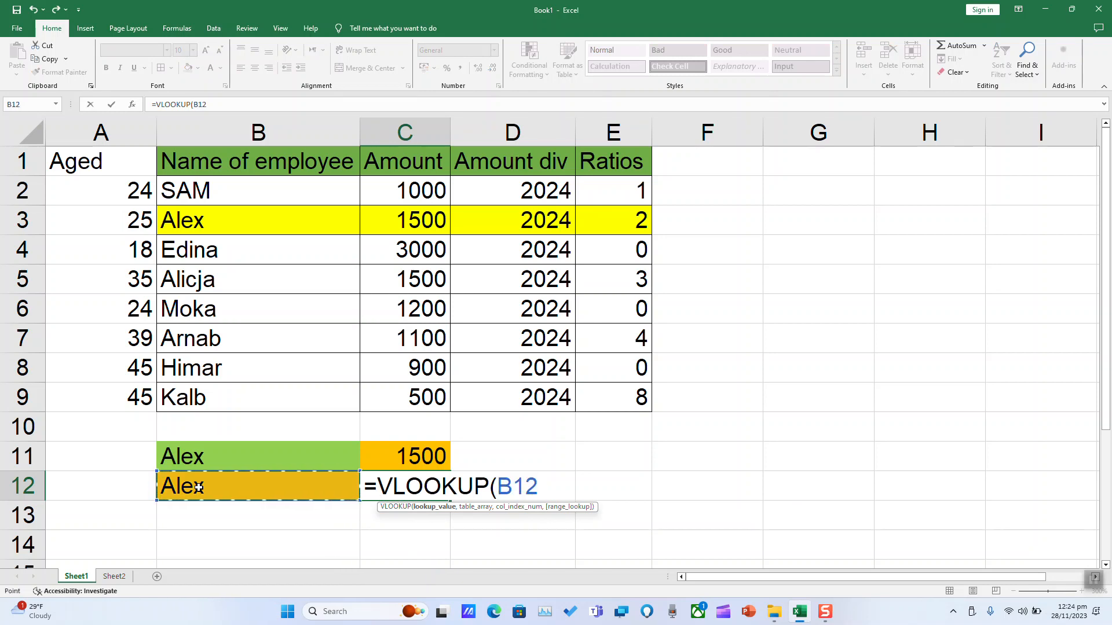
pyautogui.write(',')
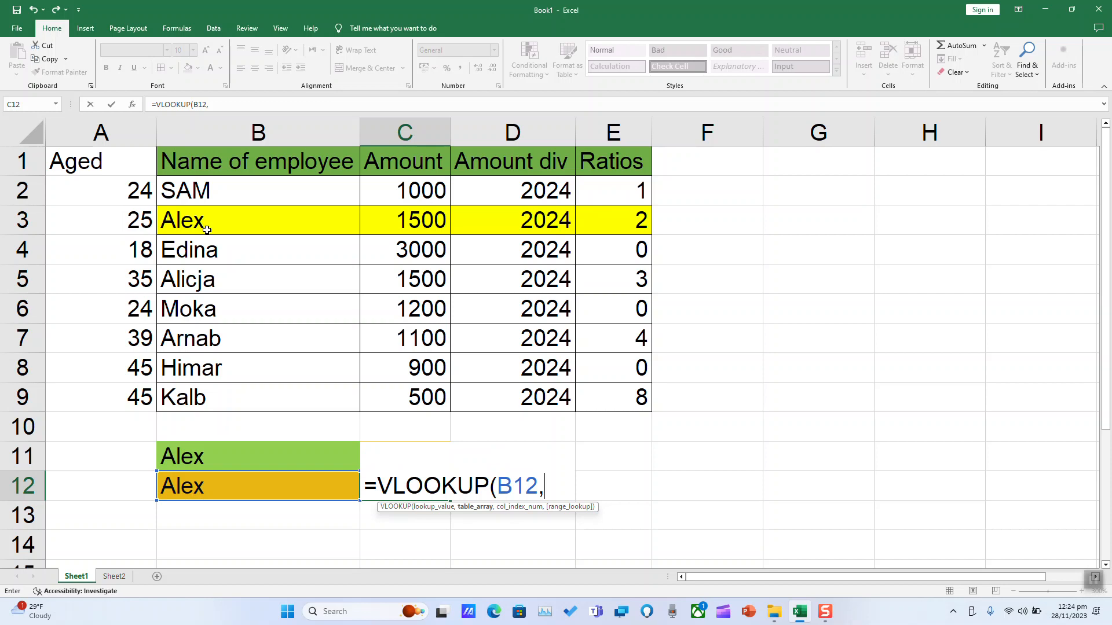
pyautogui.moveTo(211, 159); pyautogui.dragTo(604, 397)
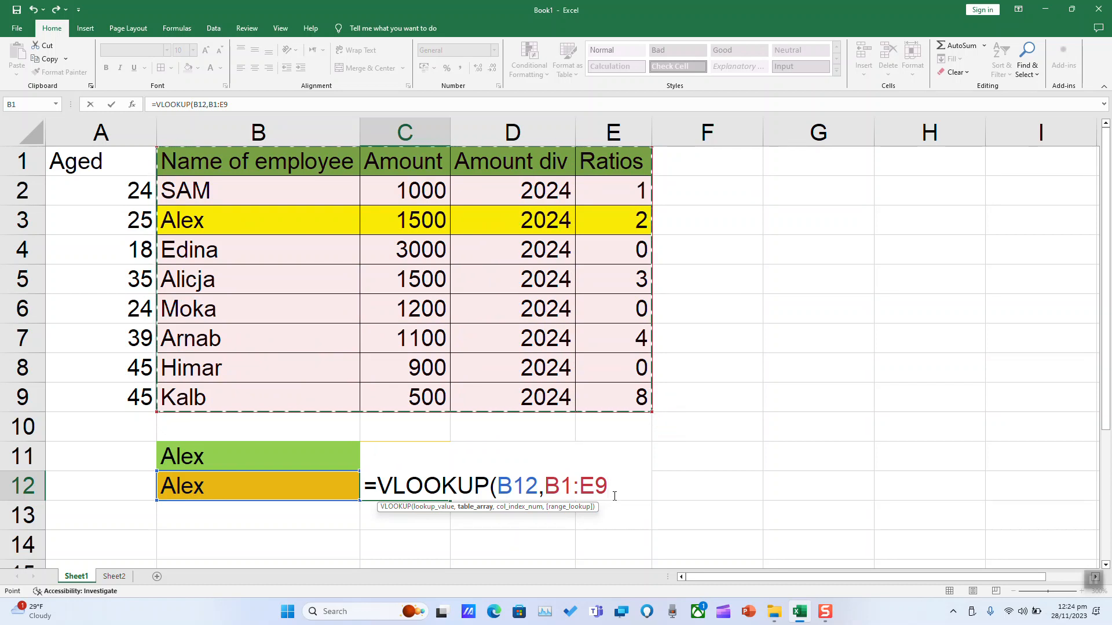
pyautogui.write(',')
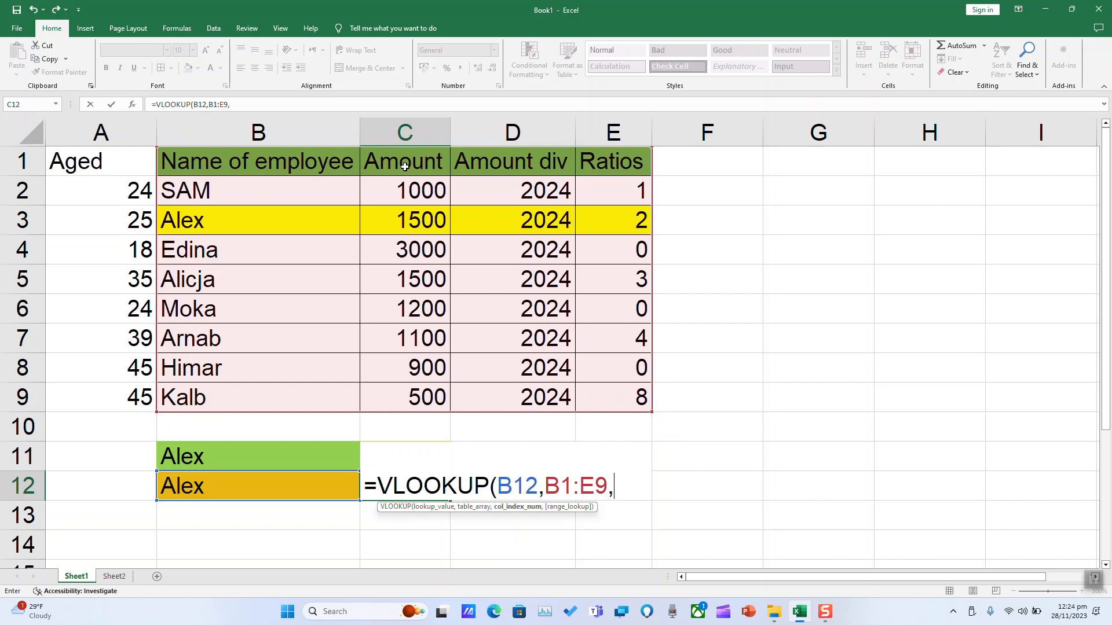
pyautogui.write('2')
pyautogui.click(630, 485)
pyautogui.write(',false')
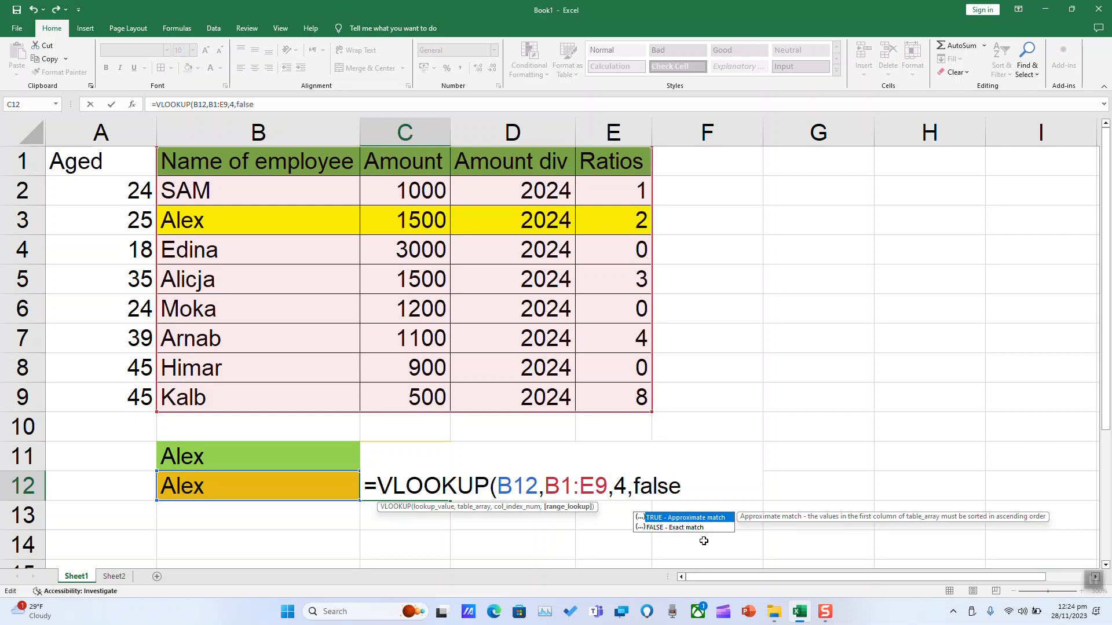
pyautogui.write(')')
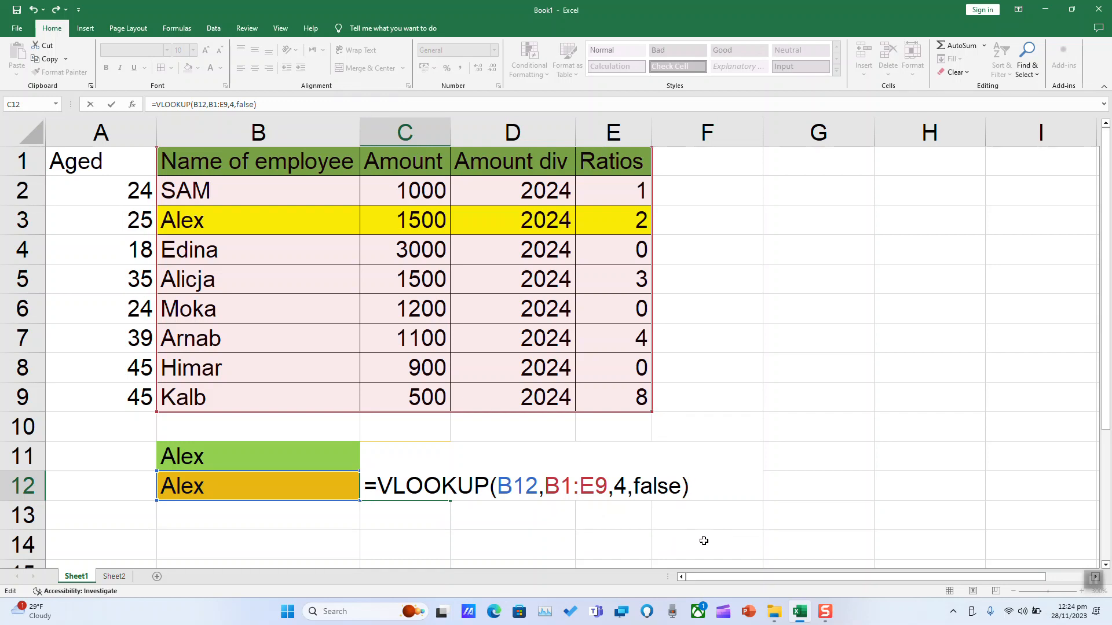
pyautogui.press('Return')
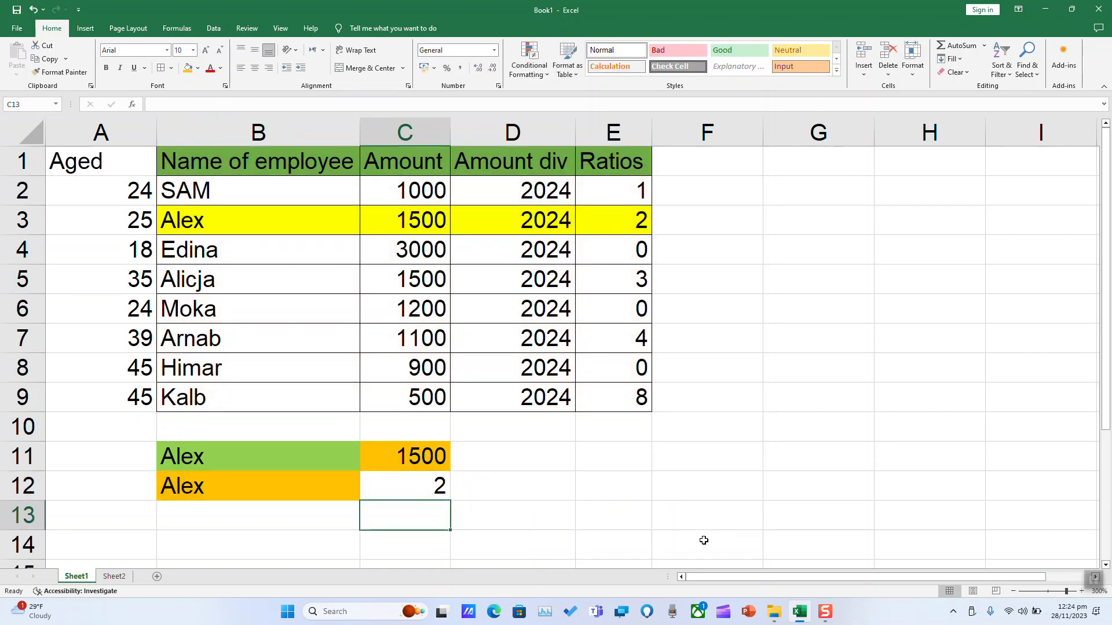
# Fill the Ratios result cell C12 with light green.
pyautogui.click(389, 478)
pyautogui.click(198, 69)
pyautogui.click(227, 158)
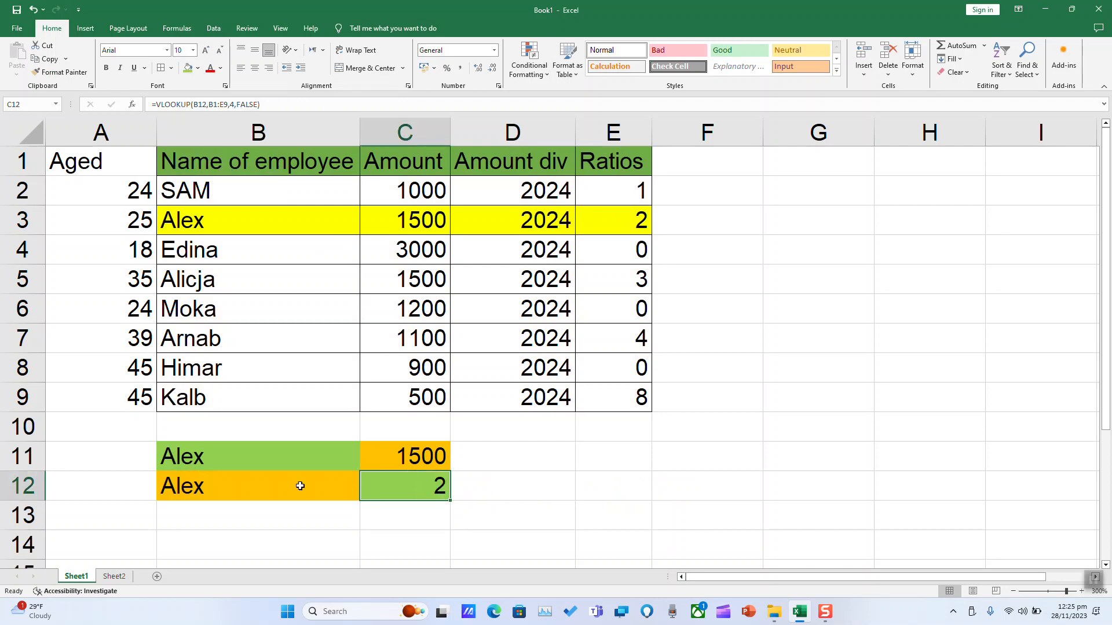
# Compare the results in C11:C12 with the highlighted row 3, and examine the lookup column B, the range B1:E9 and the Aged column.
pyautogui.click(618, 223)
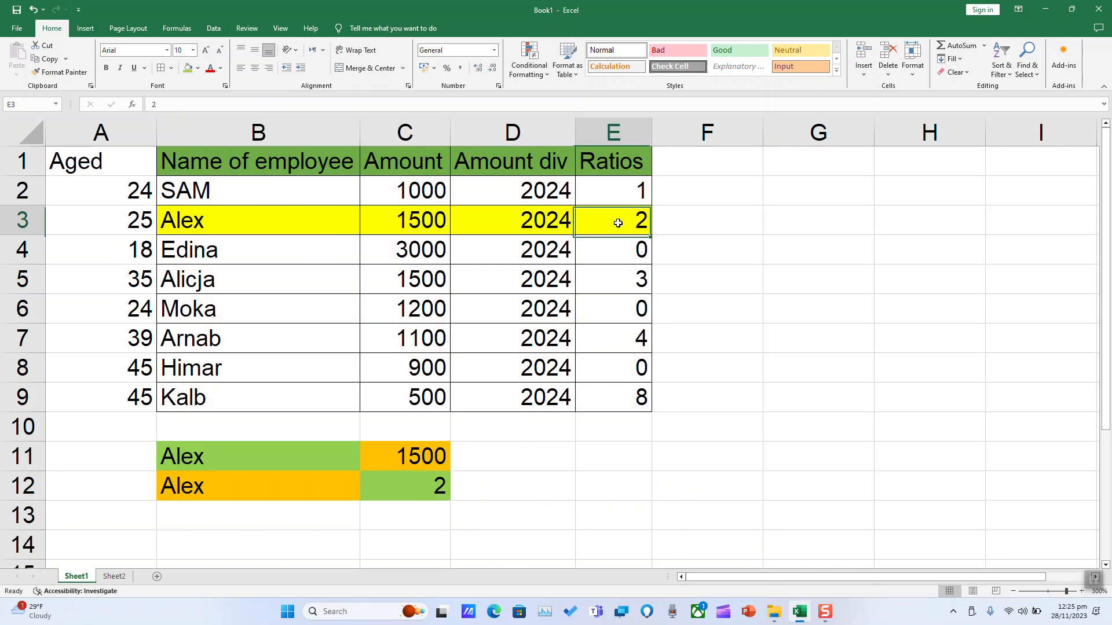
pyautogui.click(448, 459)
pyautogui.click(413, 222)
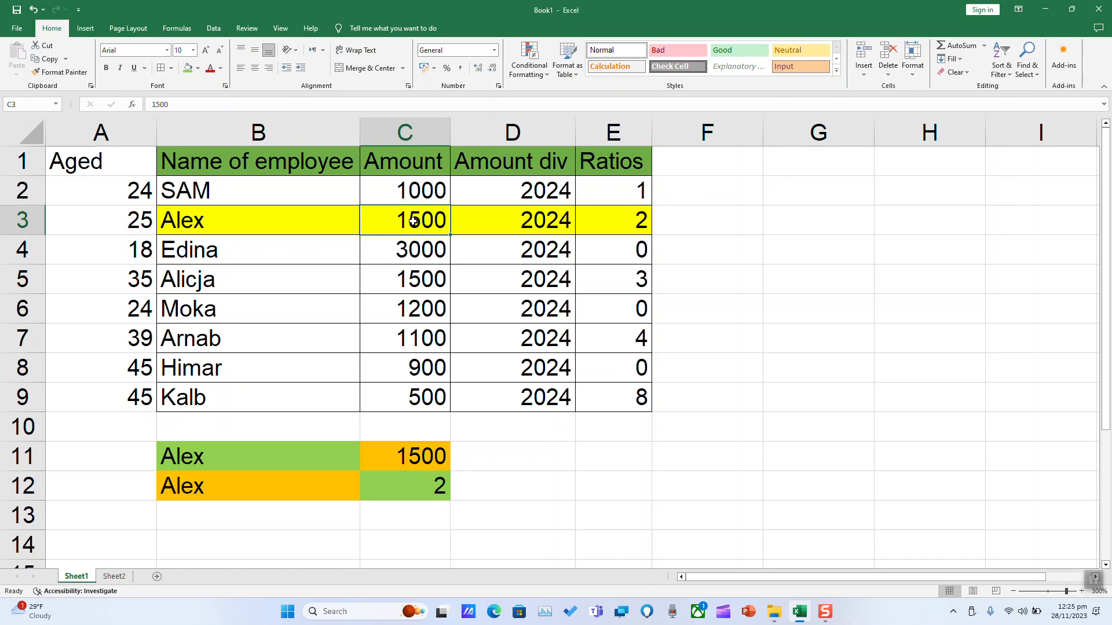
pyautogui.click(291, 457)
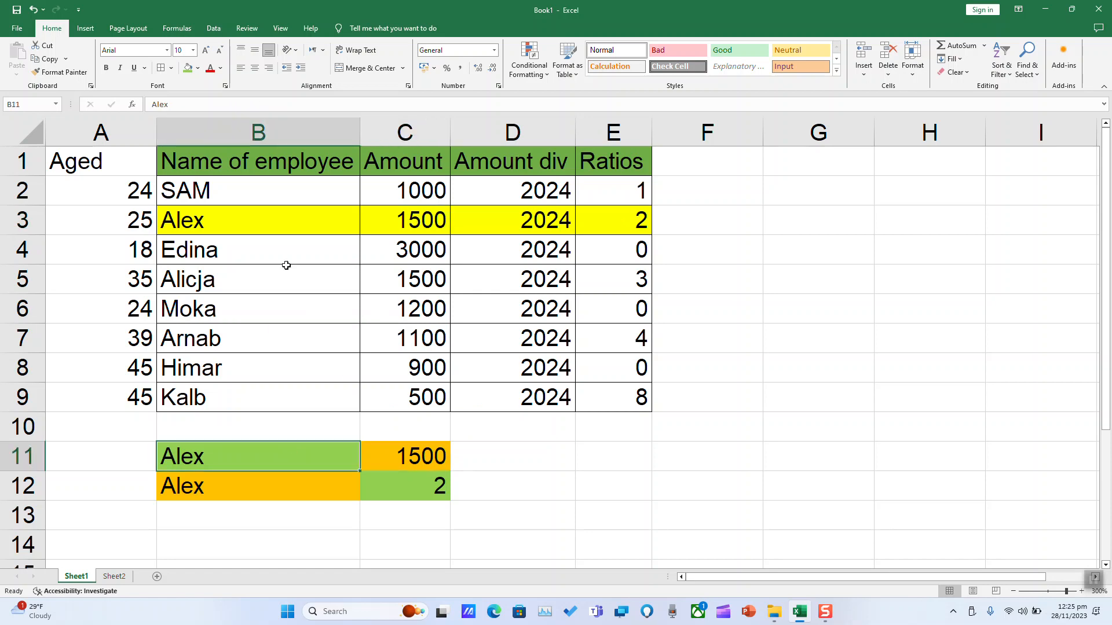
pyautogui.click(258, 130)
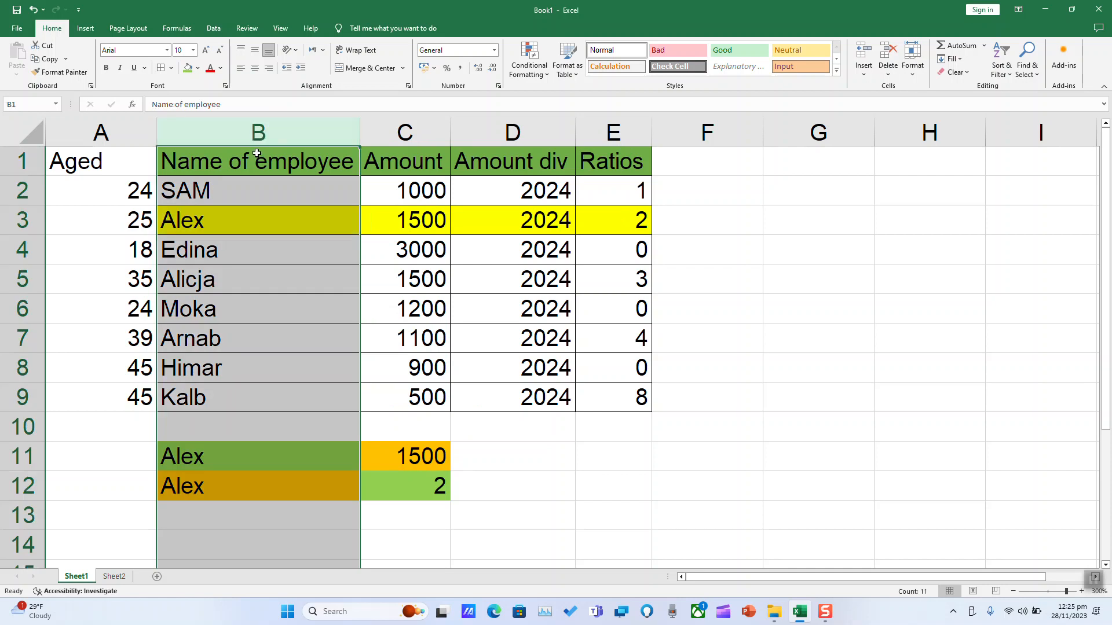
pyautogui.click(257, 153)
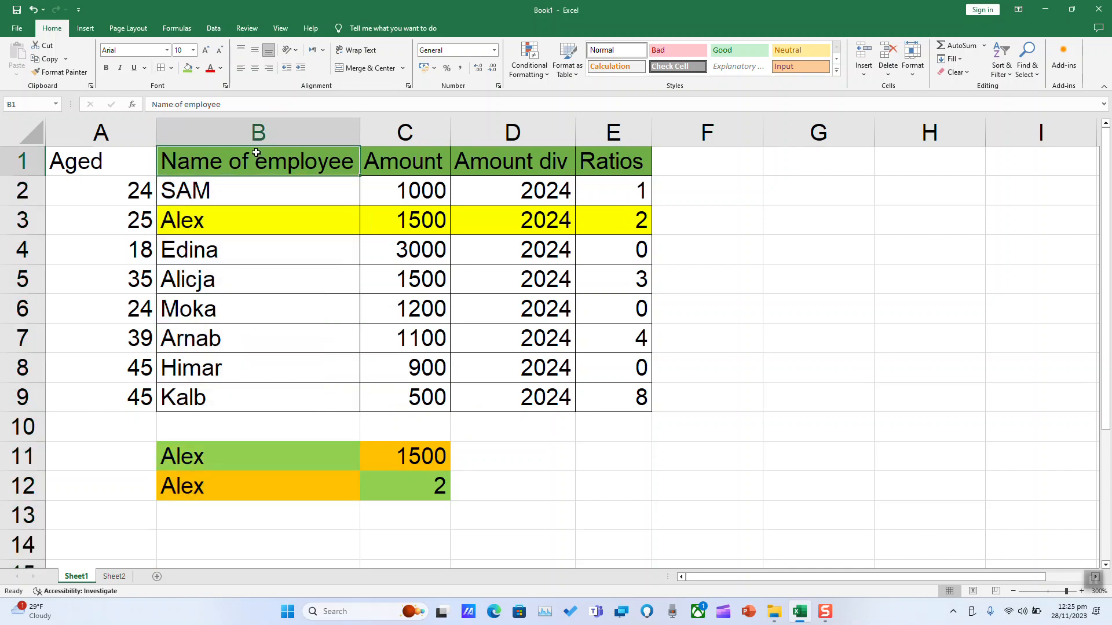
pyautogui.click(231, 484)
pyautogui.click(231, 458)
pyautogui.moveTo(245, 164); pyautogui.dragTo(617, 403)
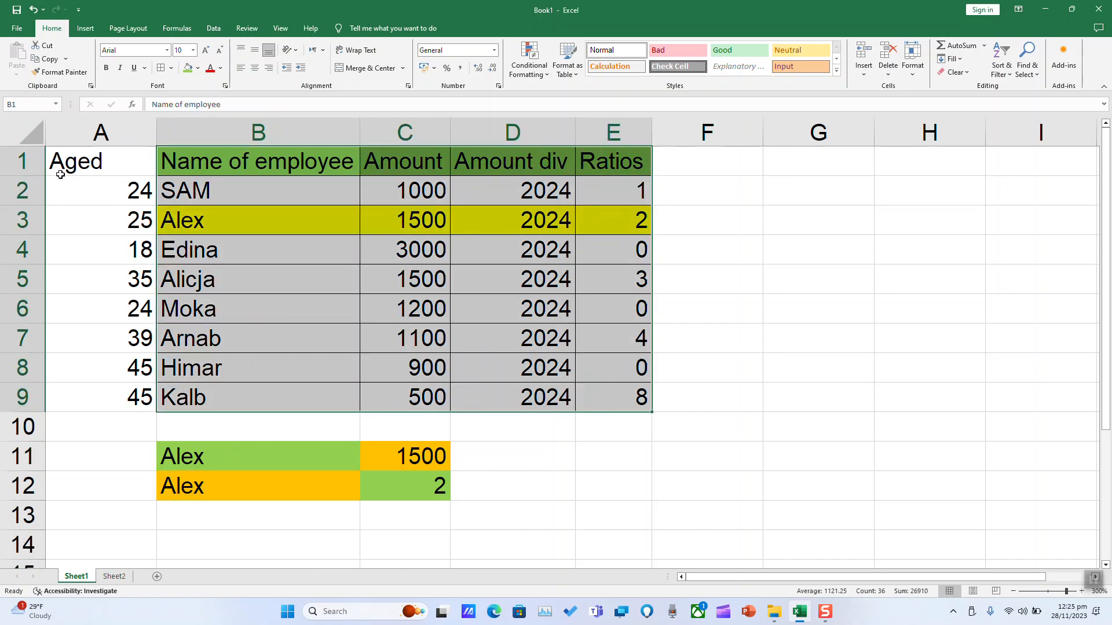
pyautogui.moveTo(98, 155); pyautogui.dragTo(99, 394)
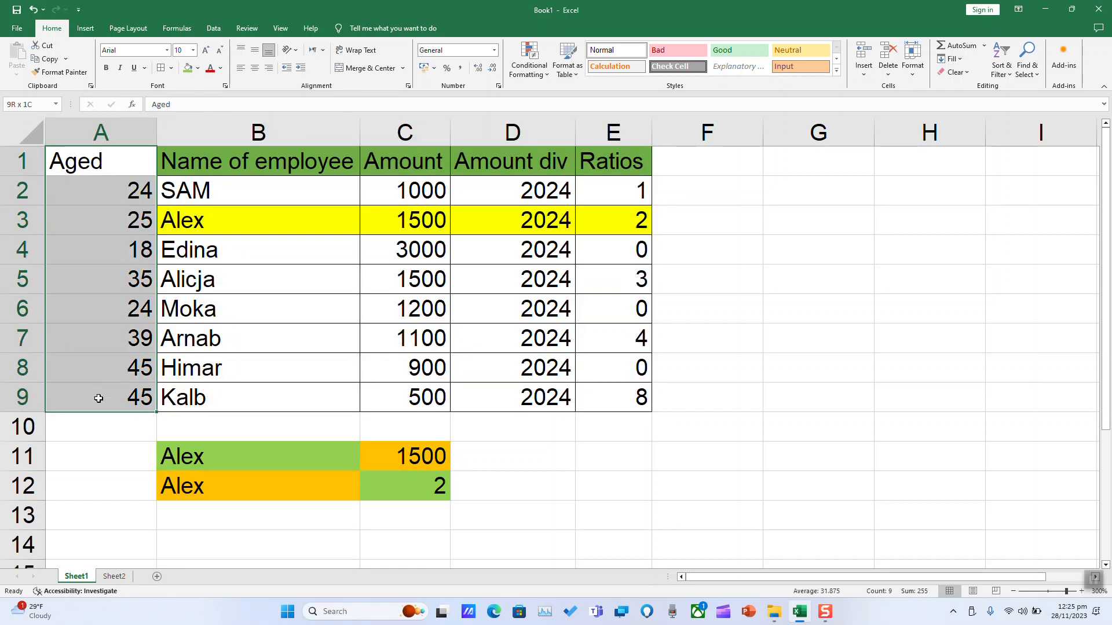
pyautogui.moveTo(240, 164); pyautogui.dragTo(242, 409)
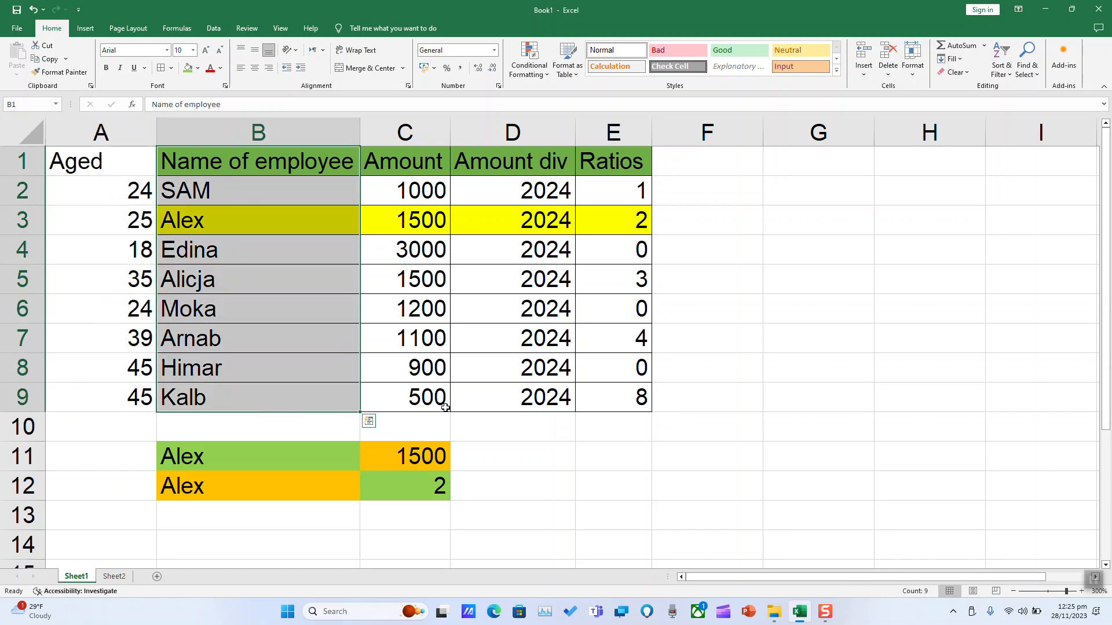